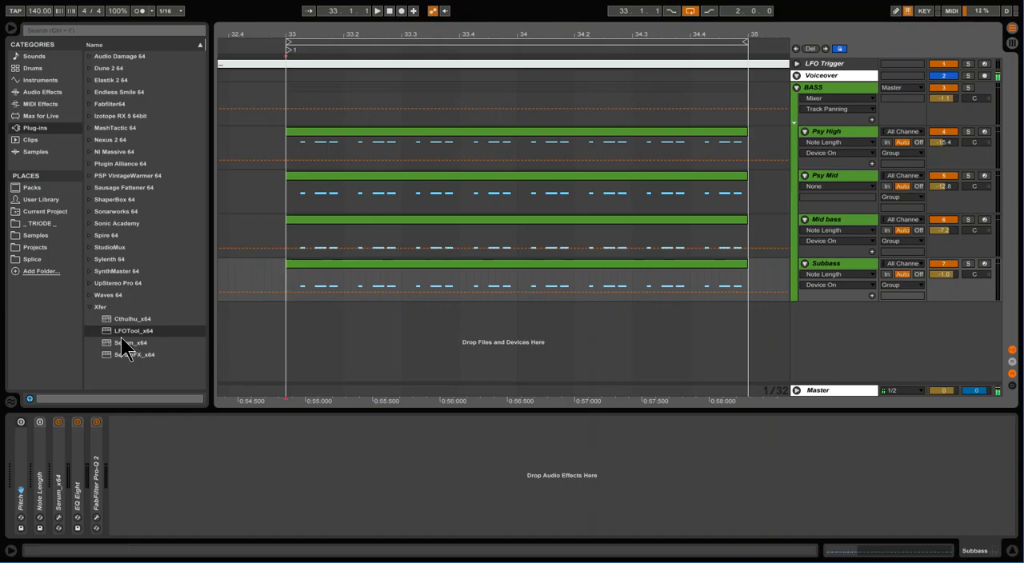
Look up ShaperBox-64bit among the plug-ins, and select LFOTool_x64 in the Xfer folder
click(88, 200)
click(141, 214)
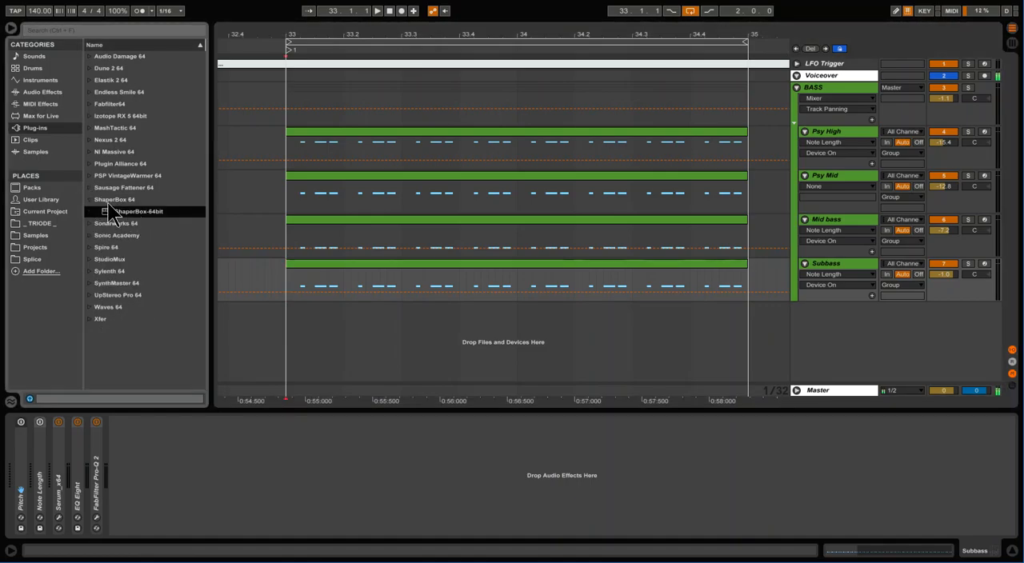
click(90, 200)
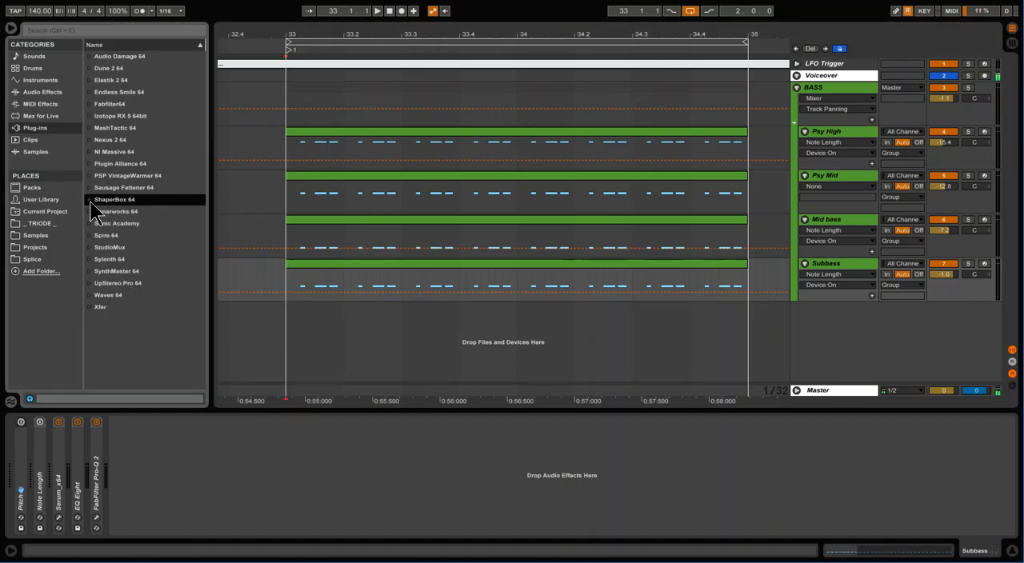
click(90, 308)
click(148, 330)
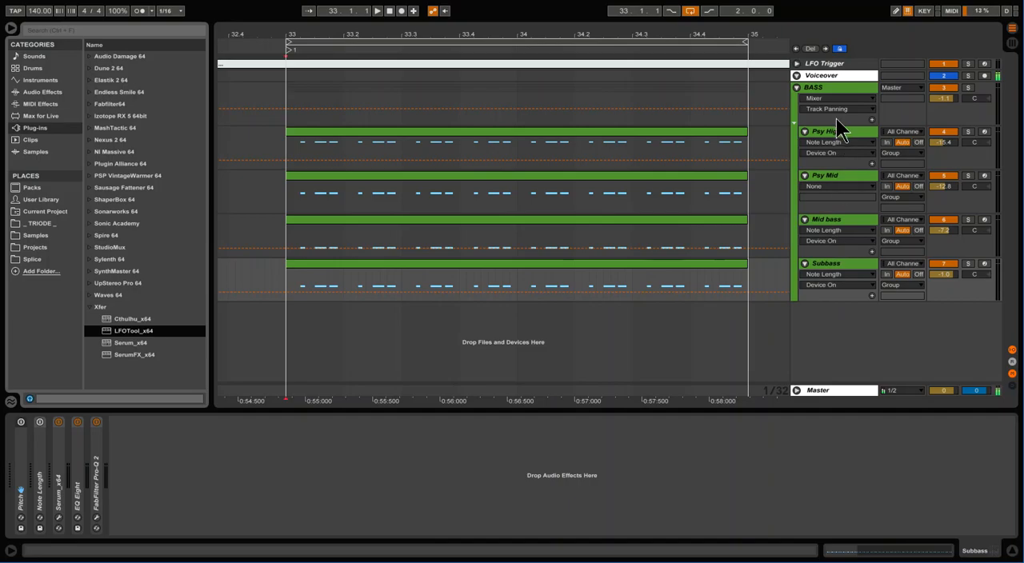
Review the device chains of the Psy High, Psy Mid, Subbass and BASS tracks, and play the bass loop from bar 33
click(853, 141)
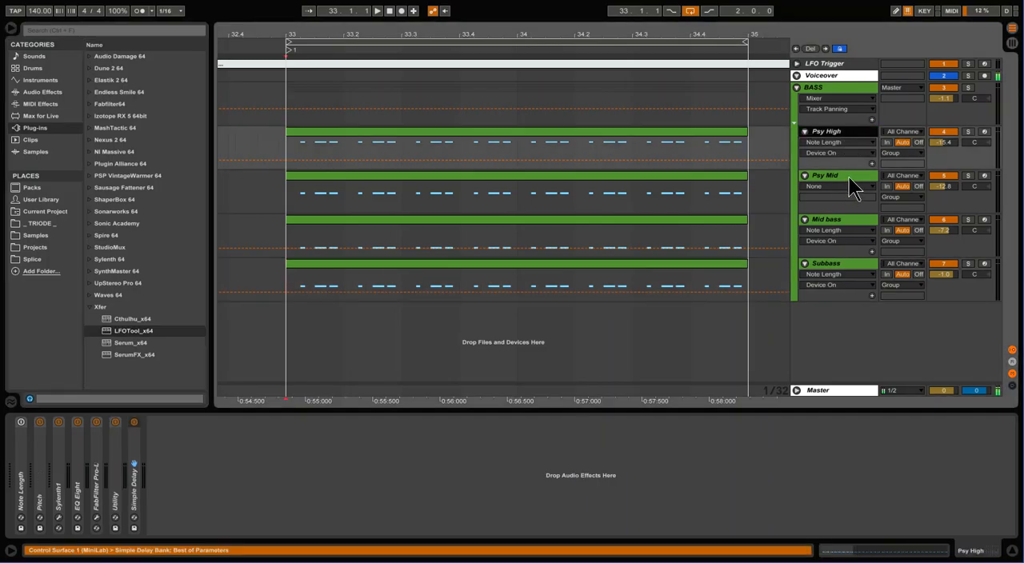
click(849, 177)
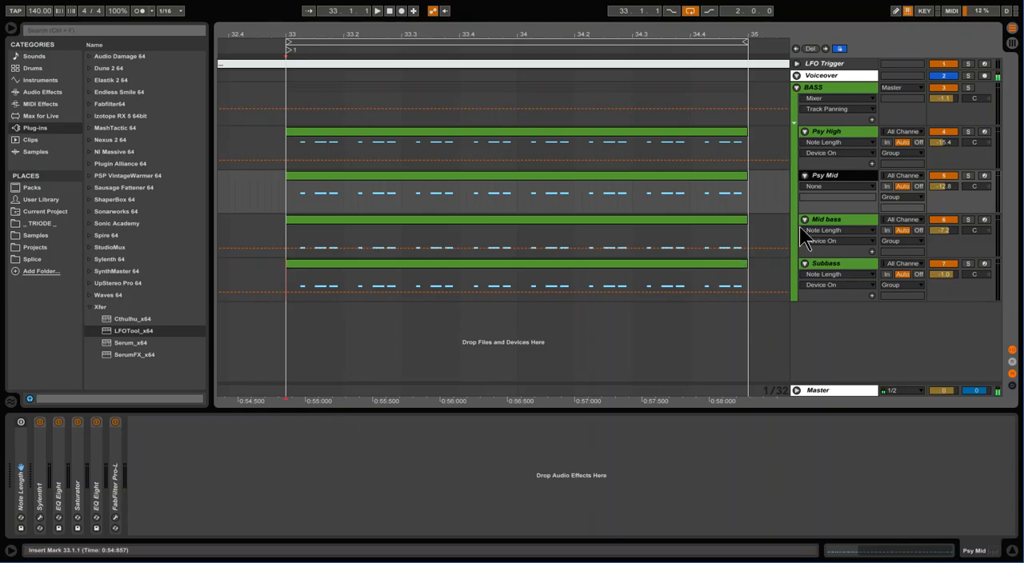
click(841, 136)
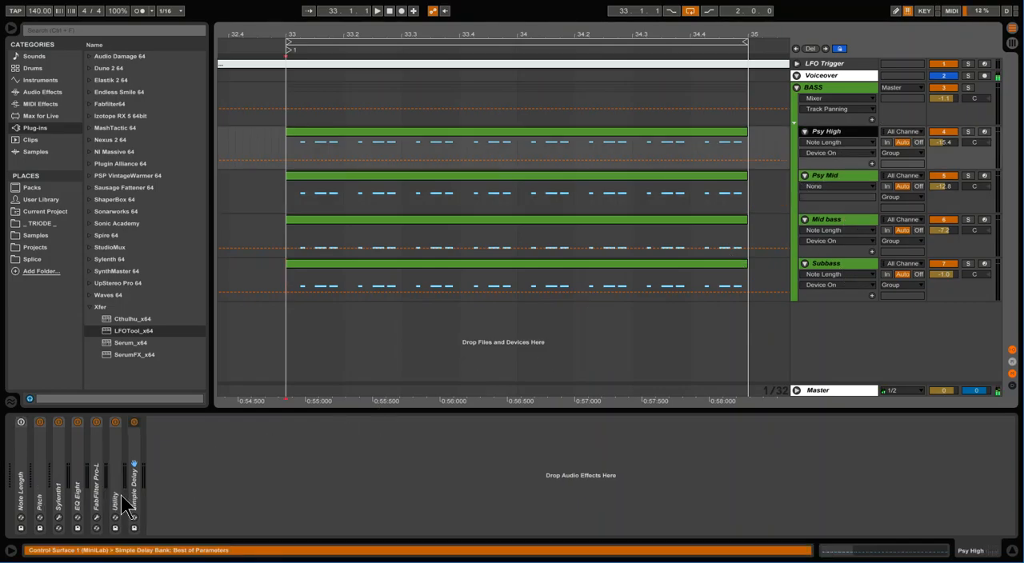
click(860, 271)
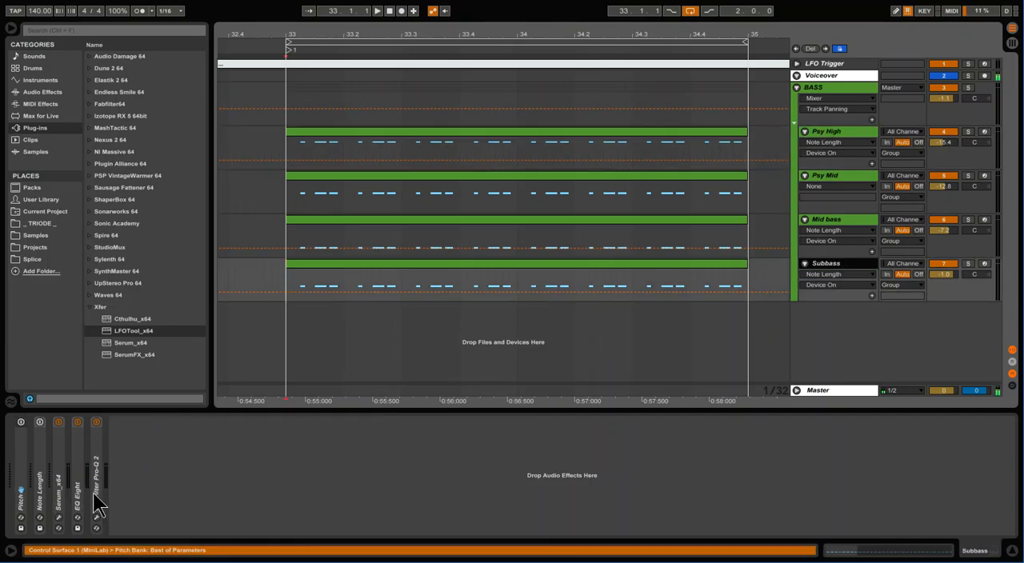
click(863, 86)
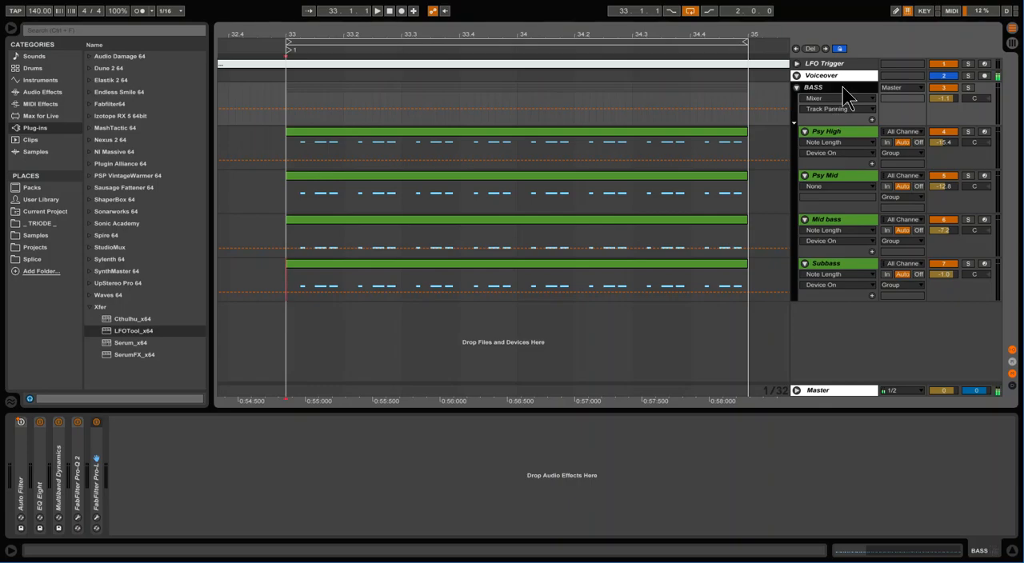
click(291, 159)
key(space)
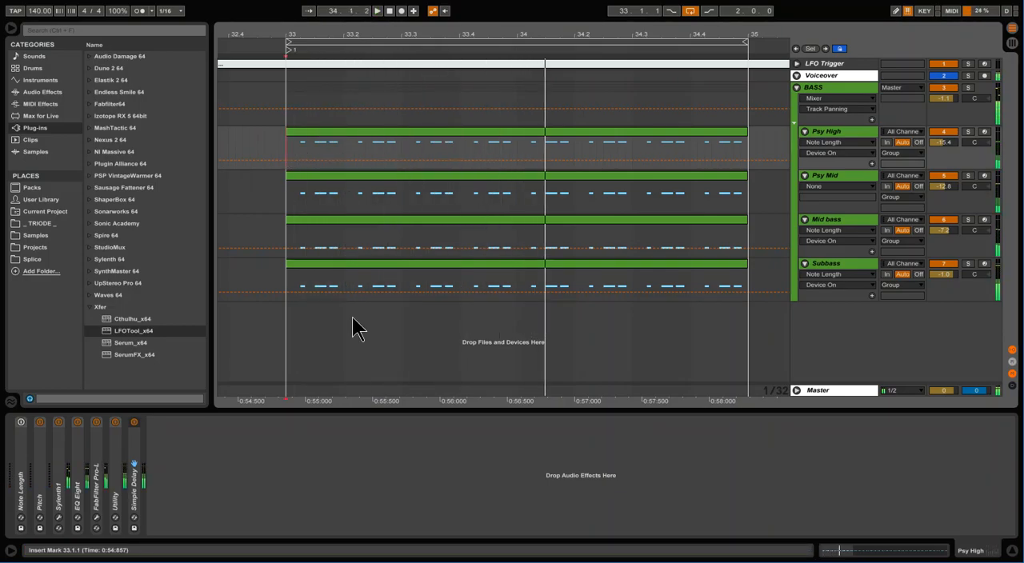
Add LFOTool_x64 to the BASS group after FabFilter Pro-L
click(839, 89)
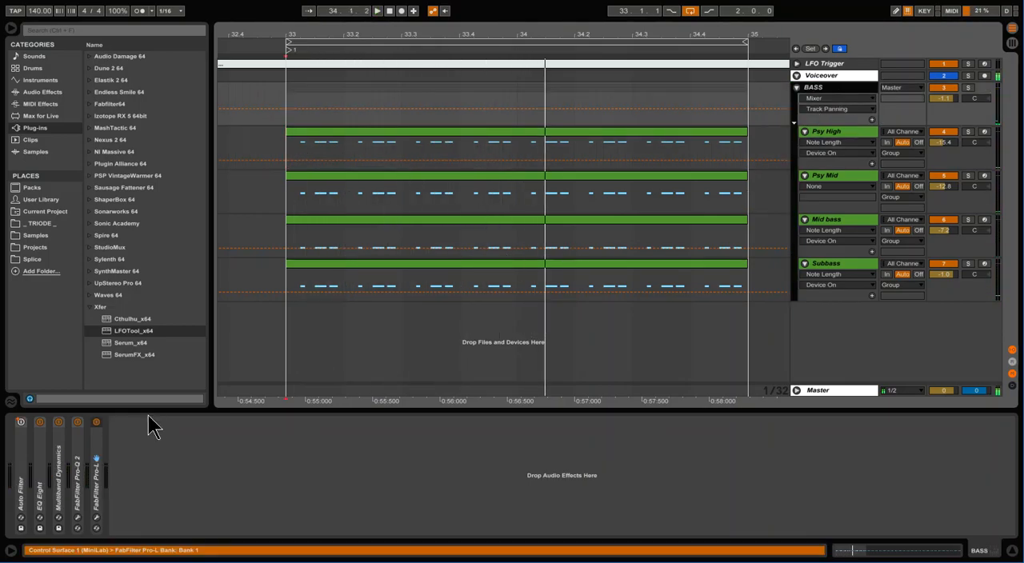
drag(132, 331, 194, 487)
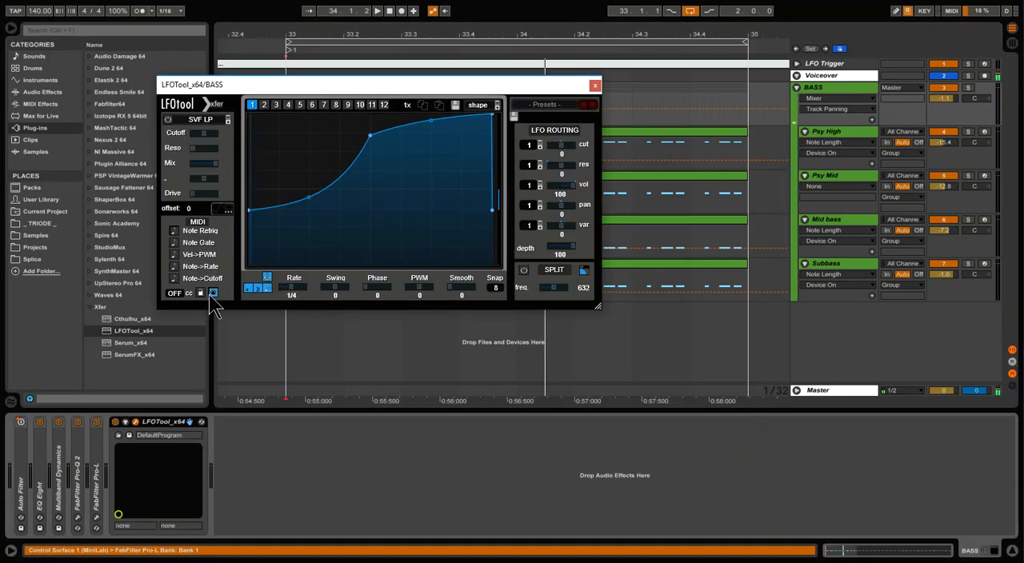
Set LFOTool's Smooth to 24, pull the volume curve's start and end down to the bottom, and play the bass
drag(462, 289, 468, 268)
drag(432, 84, 555, 101)
drag(432, 258, 444, 284)
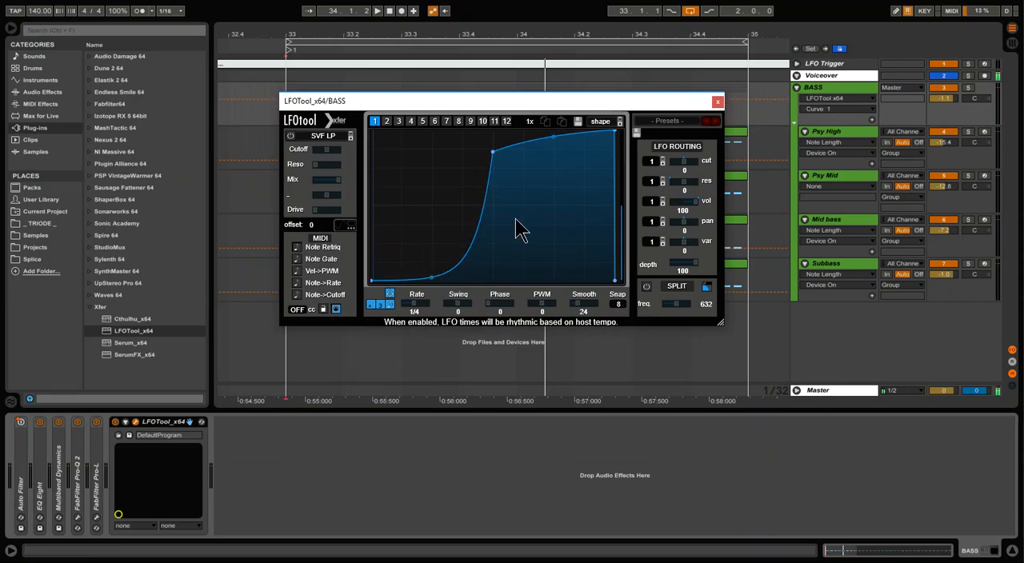
drag(469, 100, 494, 126)
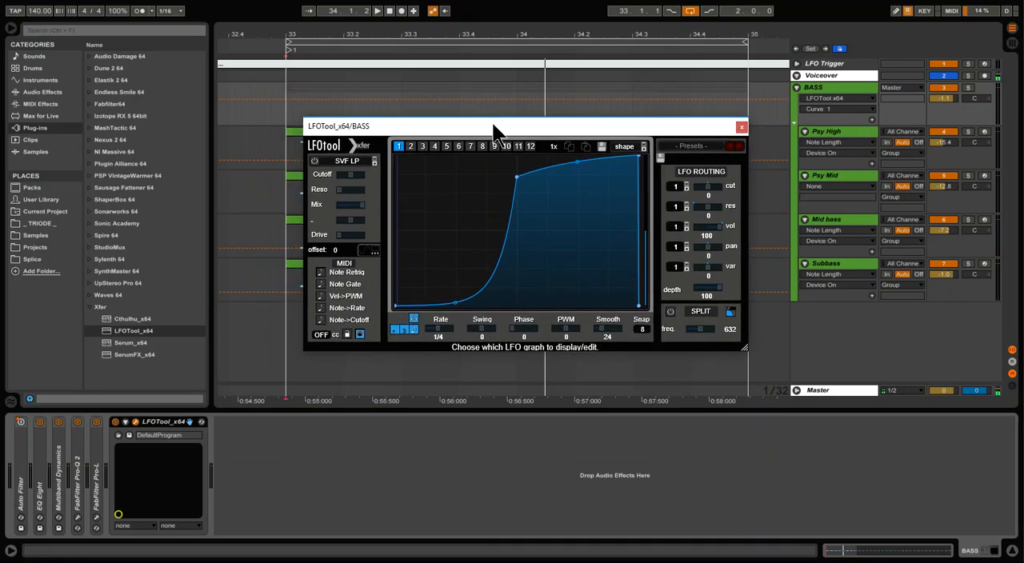
key(space)
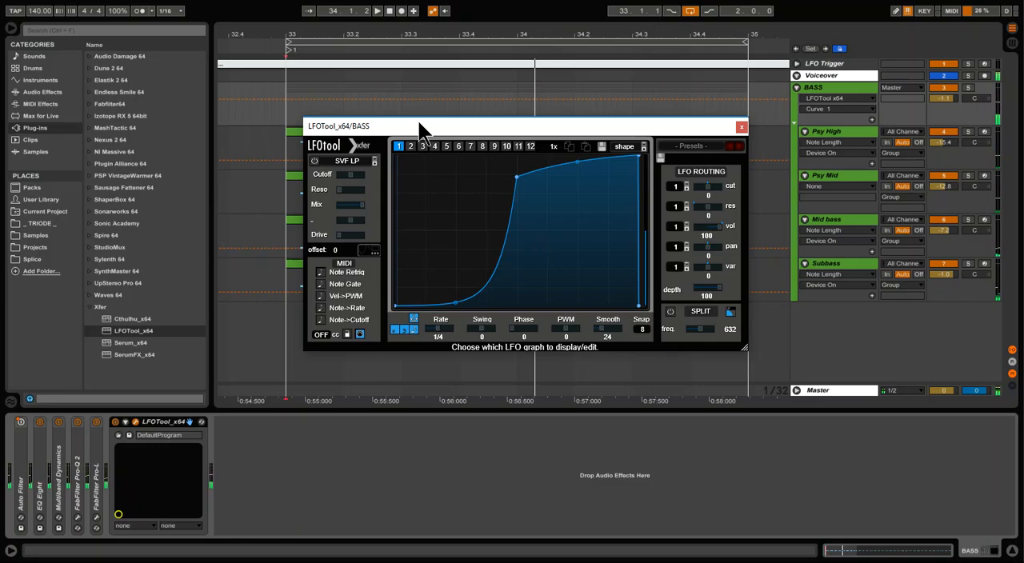
Open the Subbass MIDI clip in an enlarged note editor and examine the note starts at 1.1.2, 1.1.3 and 1.1.4
drag(420, 131, 605, 134)
double_click(377, 276)
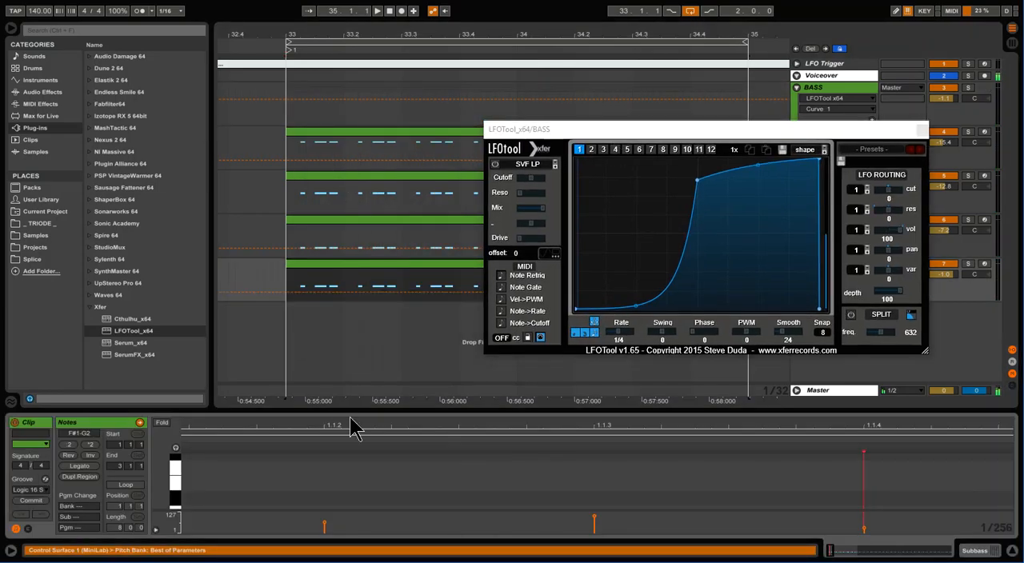
drag(353, 409, 355, 170)
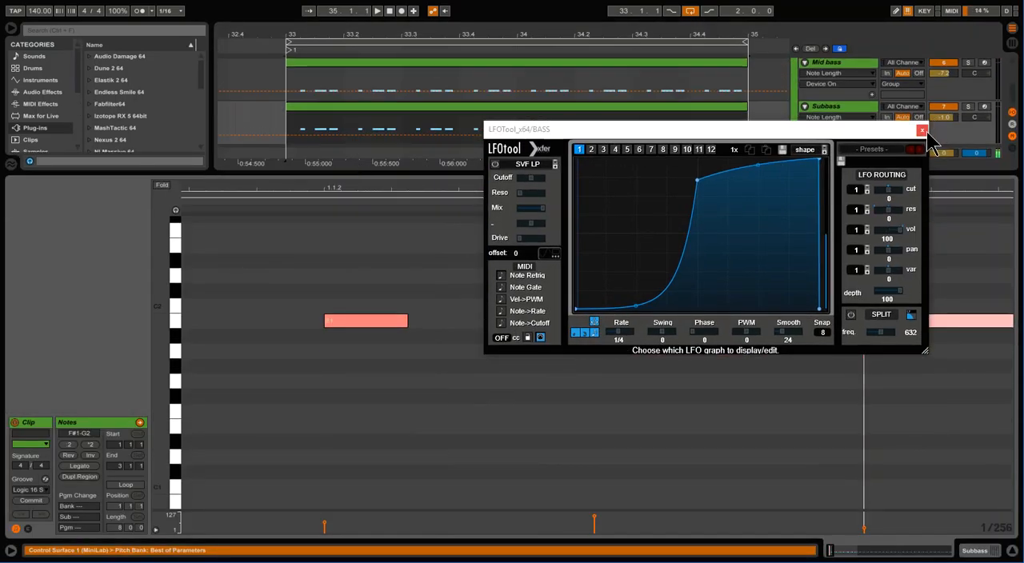
click(922, 129)
drag(682, 190, 623, 166)
click(335, 376)
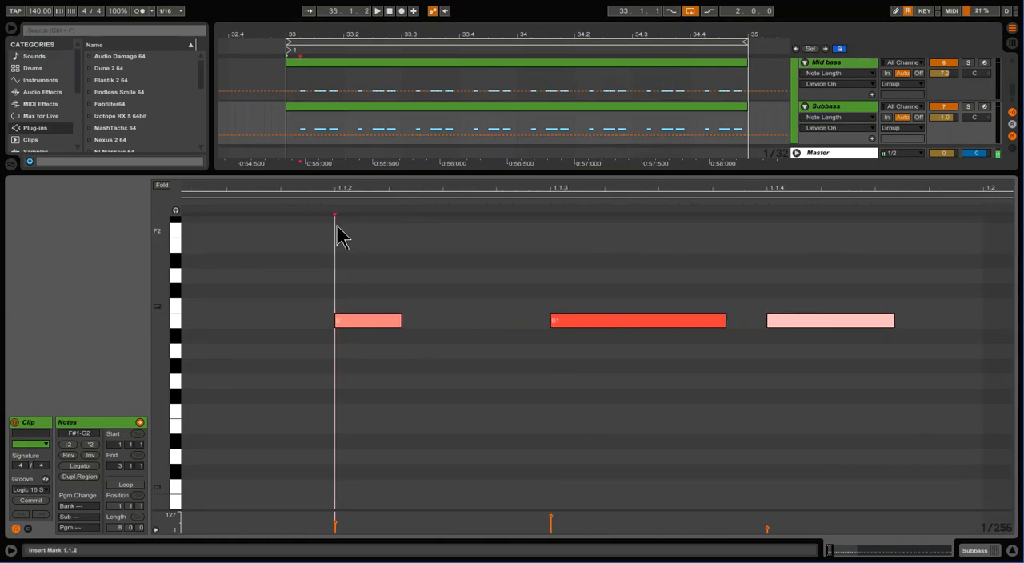
click(550, 373)
click(767, 368)
drag(667, 171, 581, 355)
Reopen the LFOTool window from the BASS group's device chain and enlarge it
click(845, 87)
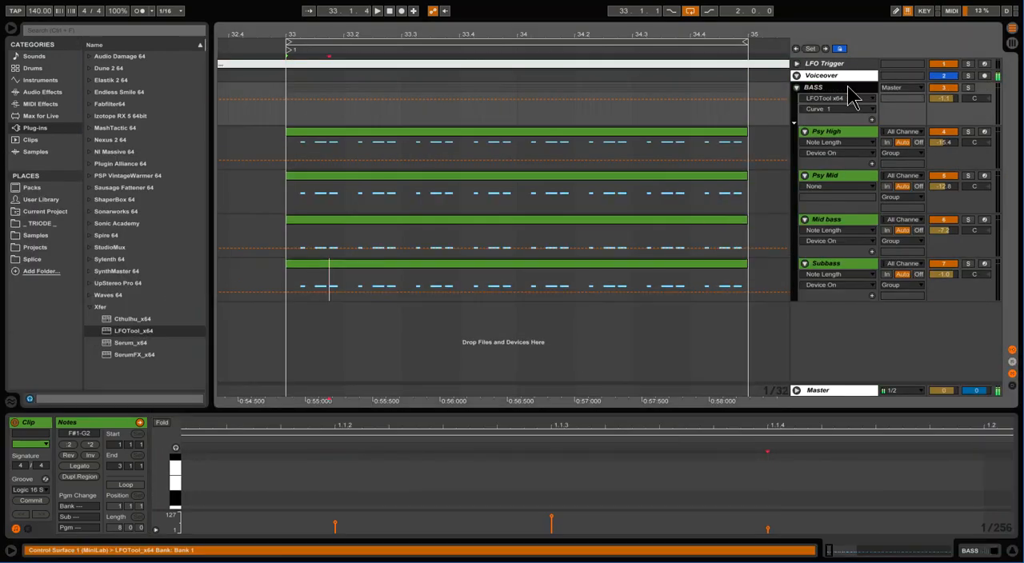
double_click(838, 88)
click(136, 423)
drag(531, 128, 128, 33)
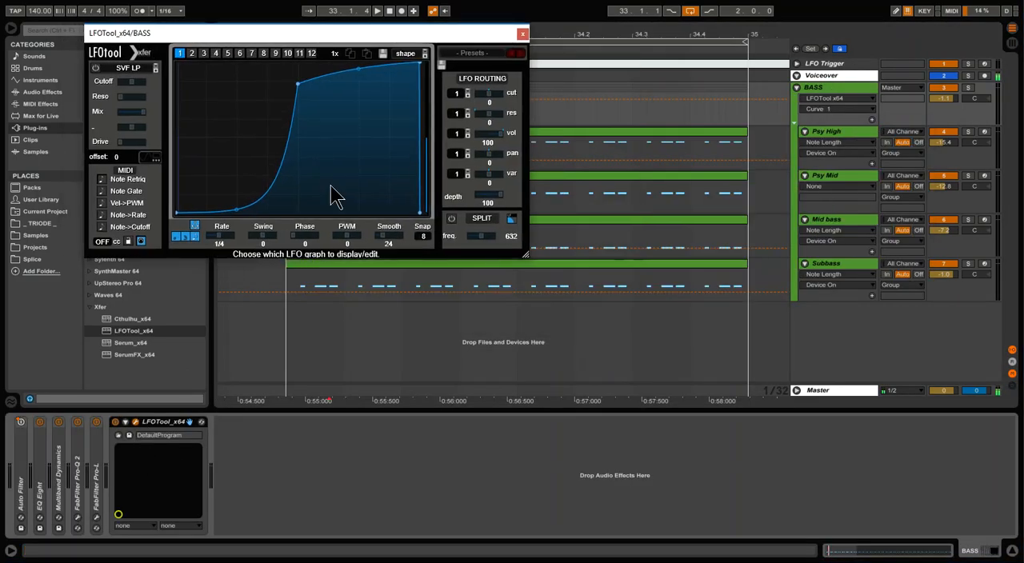
click(528, 253)
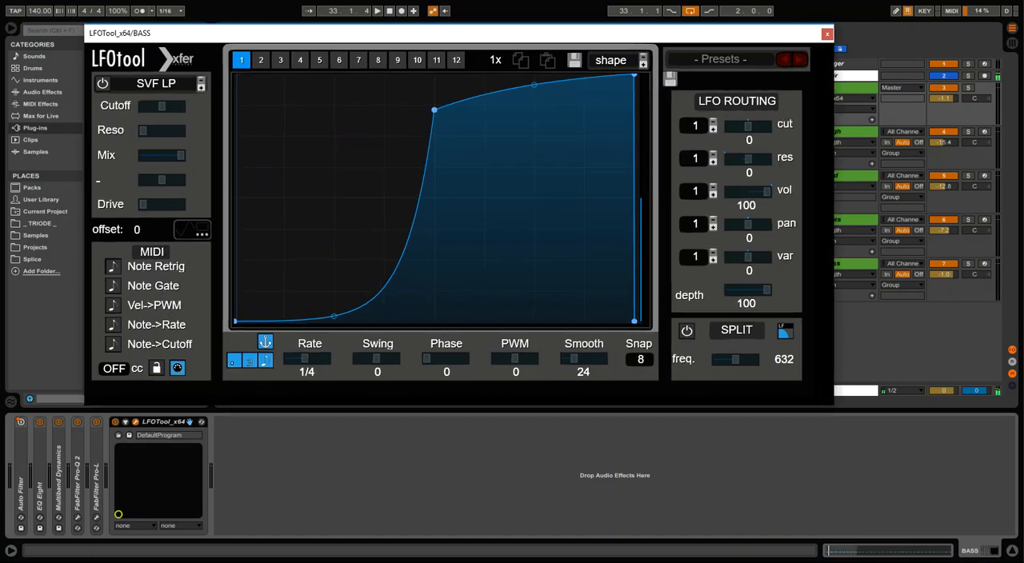
drag(484, 35, 569, 78)
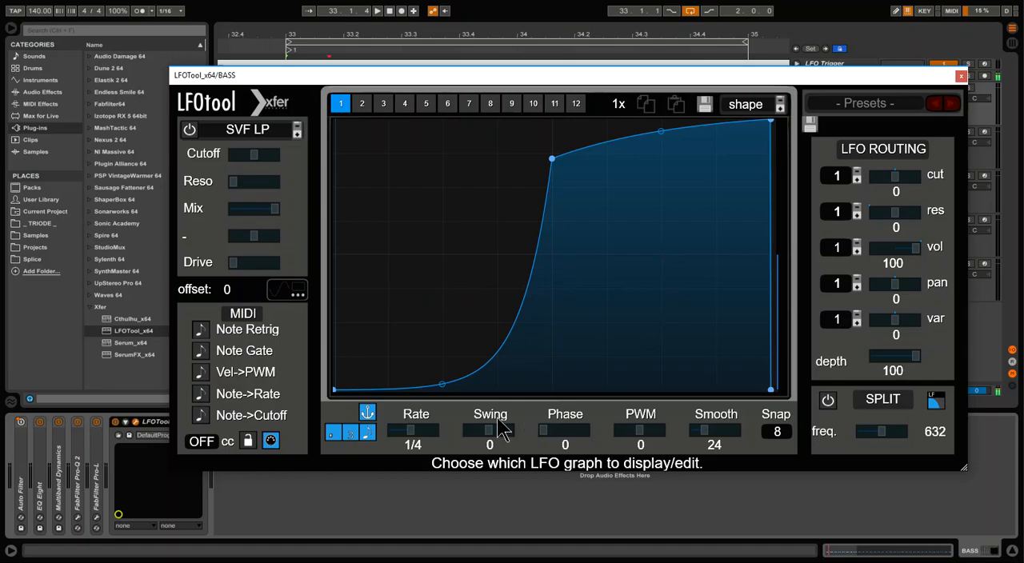
drag(451, 80, 414, 77)
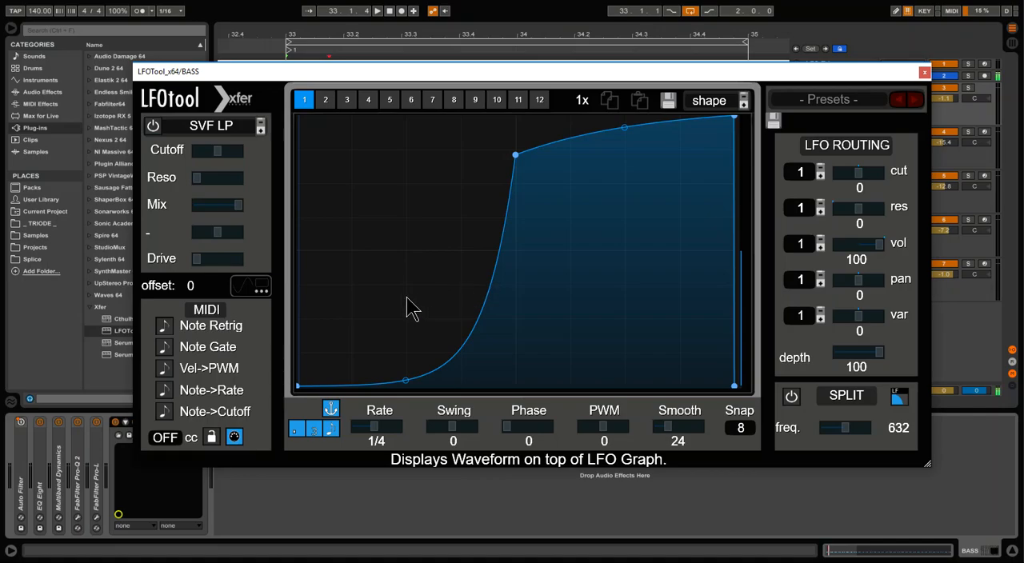
Enable the waveform display over the LFO graph, play the bass to view it, and close LFOTool
click(253, 286)
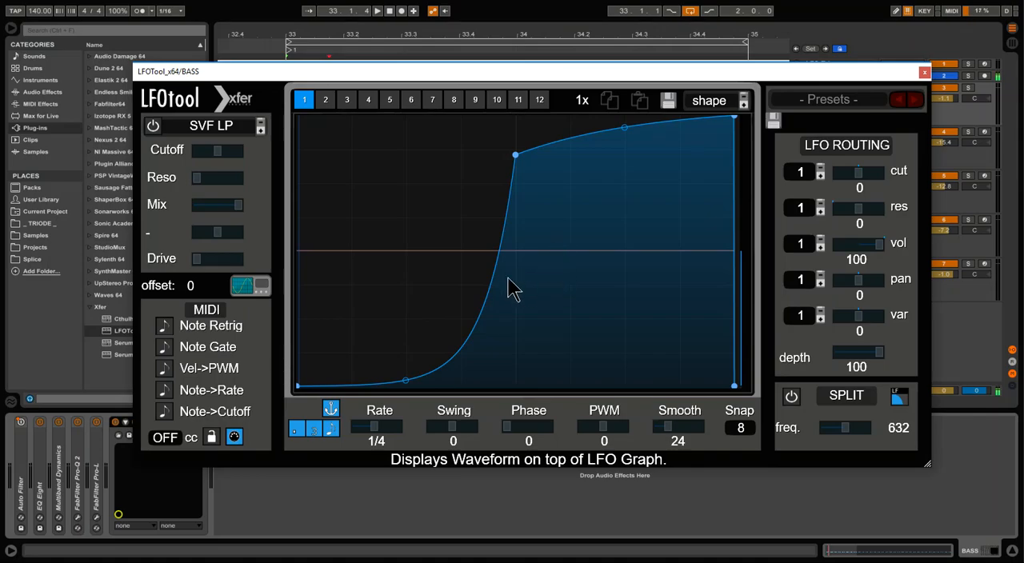
key(space)
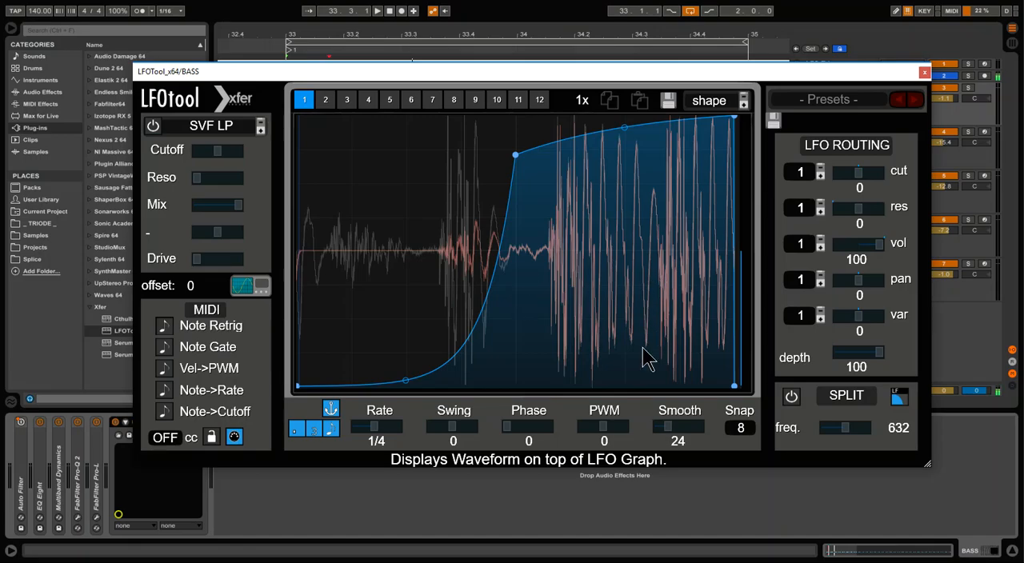
drag(362, 70, 382, 85)
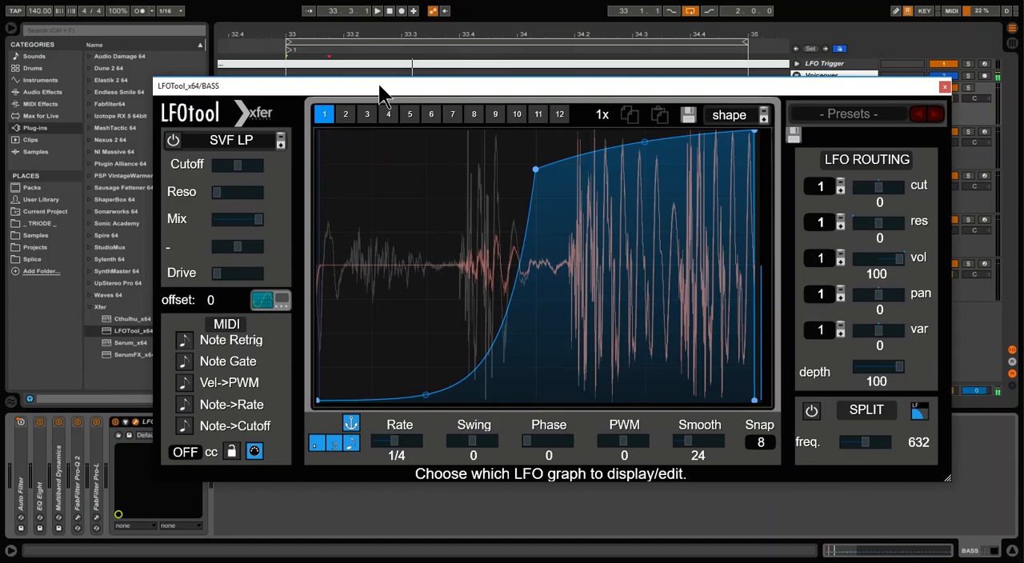
click(728, 60)
click(942, 87)
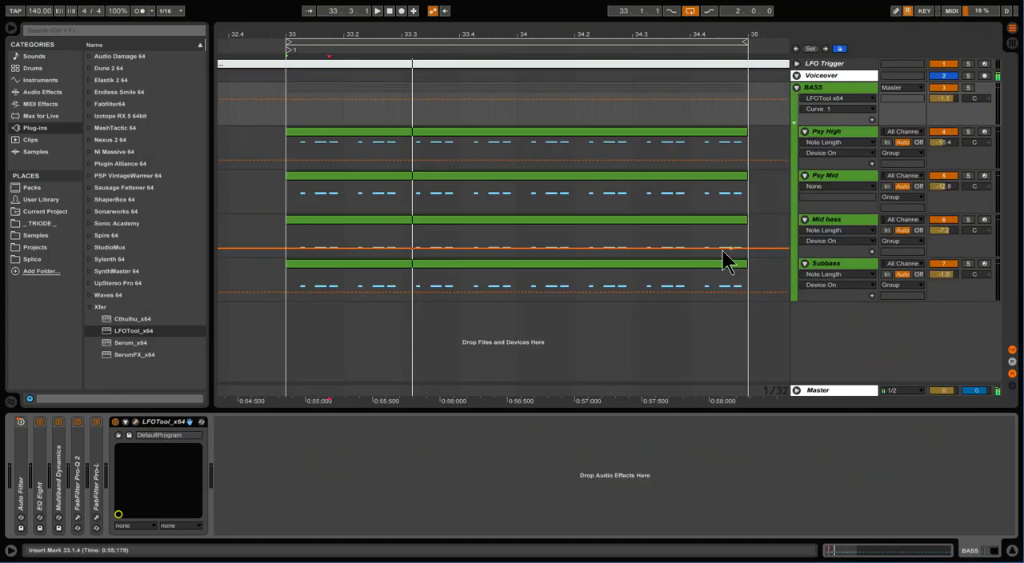
Check the audio buffer size and latency settings in the preferences
key(ctrl+comma)
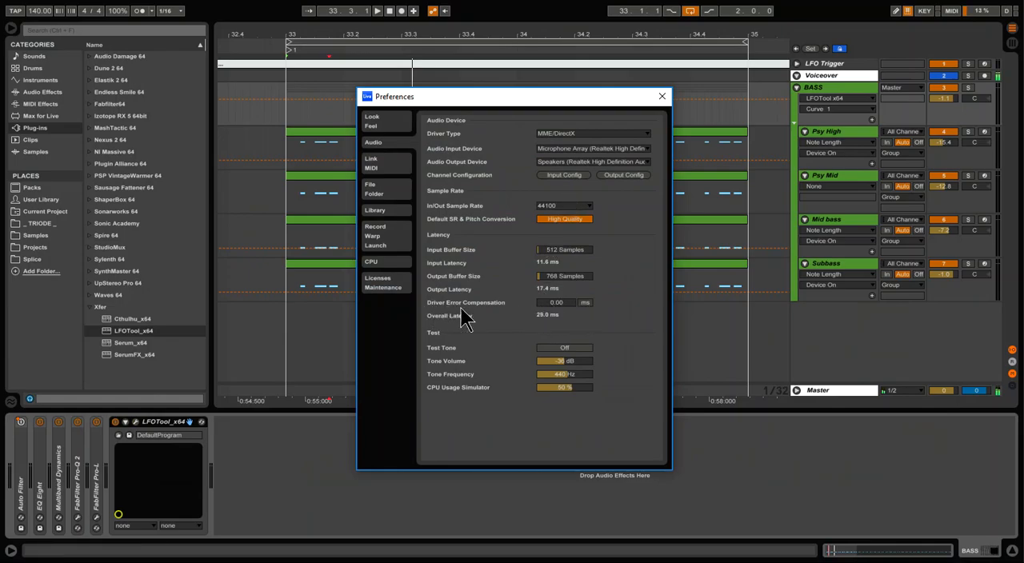
click(662, 97)
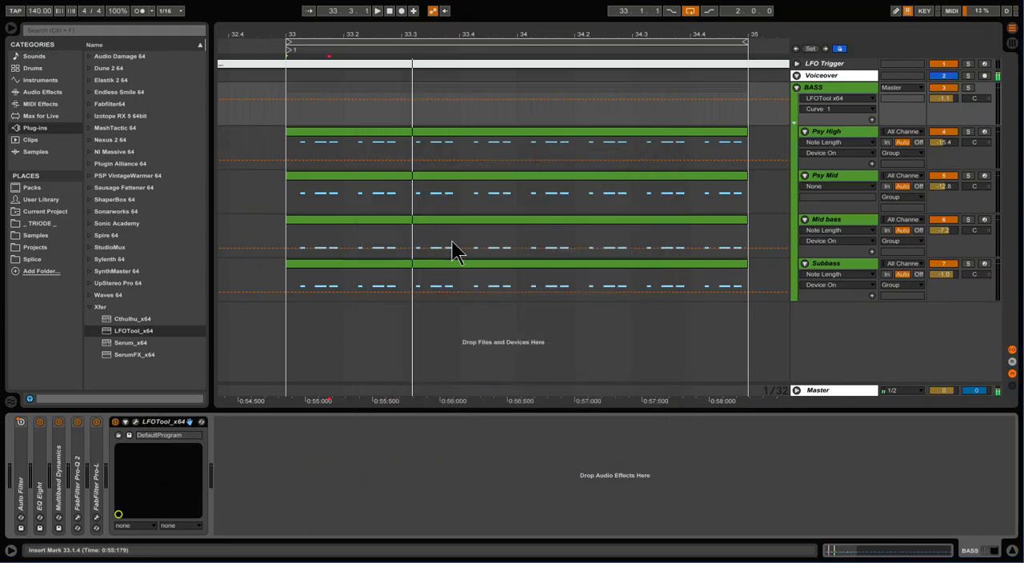
Play the bass from bar 33 while examining its waveform against the LFOTool curve
click(286, 111)
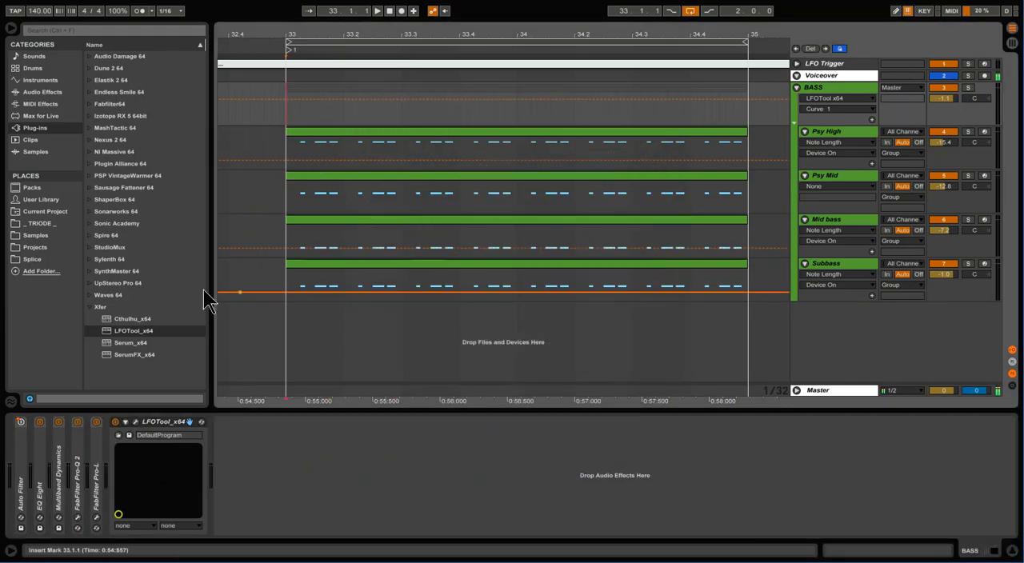
click(136, 422)
key(space)
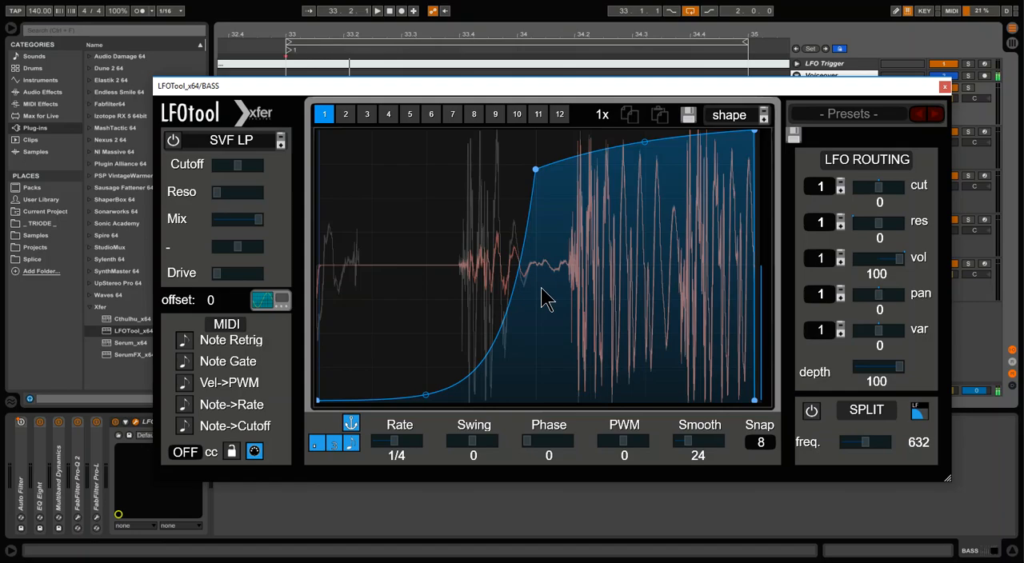
click(945, 87)
Unfold the LFO Trigger track and examine the short C3 trigger notes in its MIDI clip
click(830, 66)
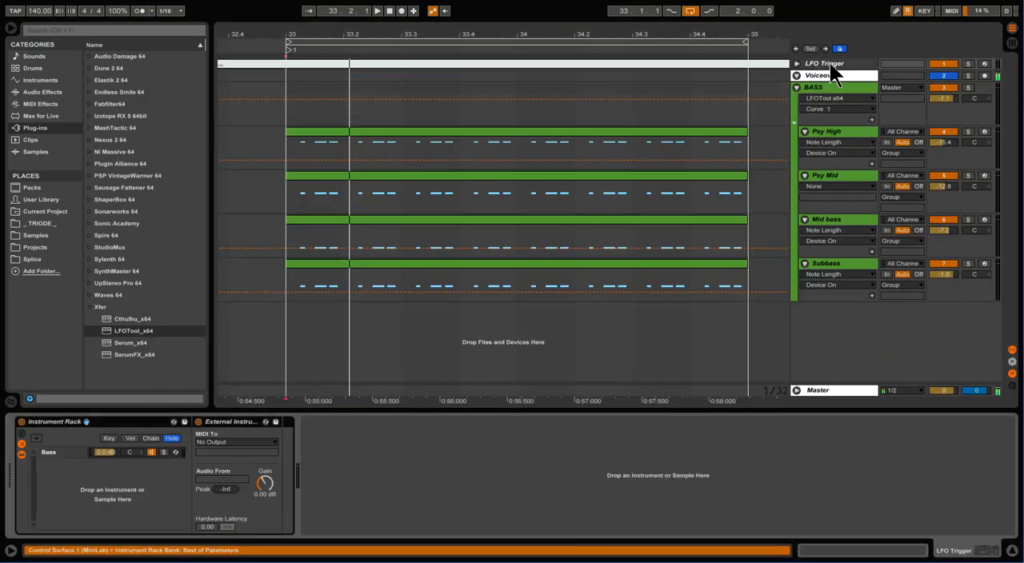
click(796, 63)
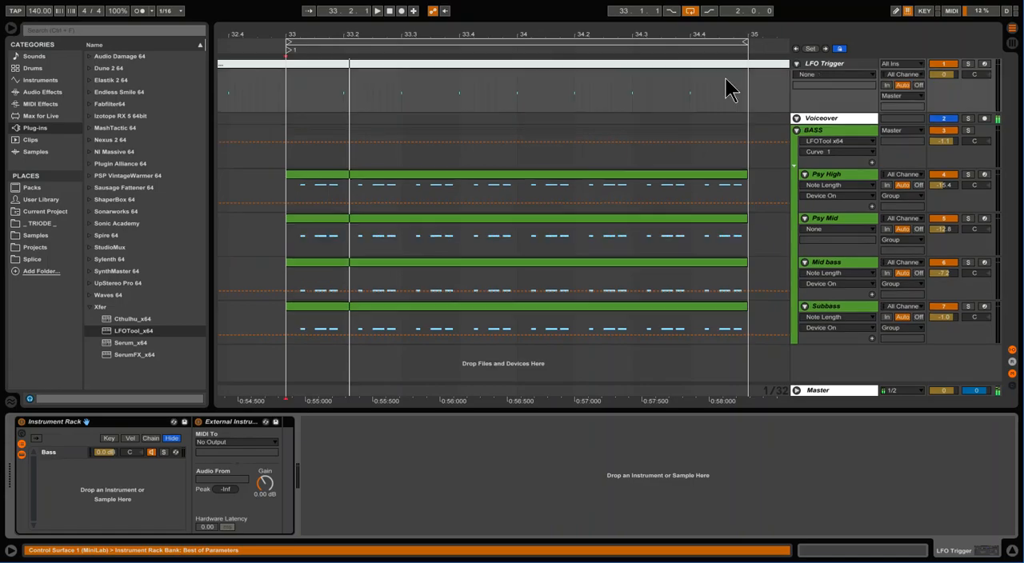
click(514, 73)
drag(318, 409, 283, 325)
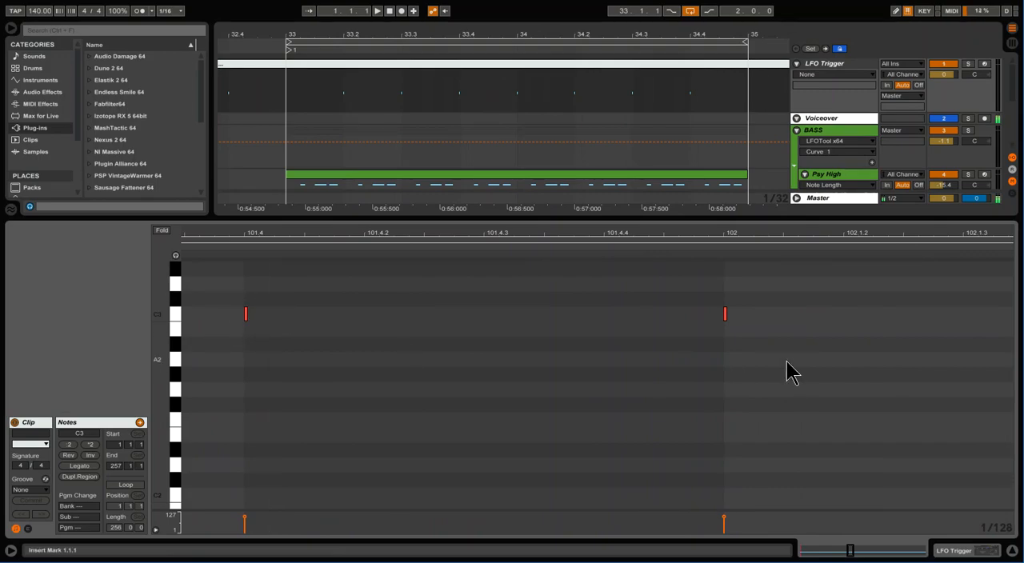
drag(381, 219, 381, 409)
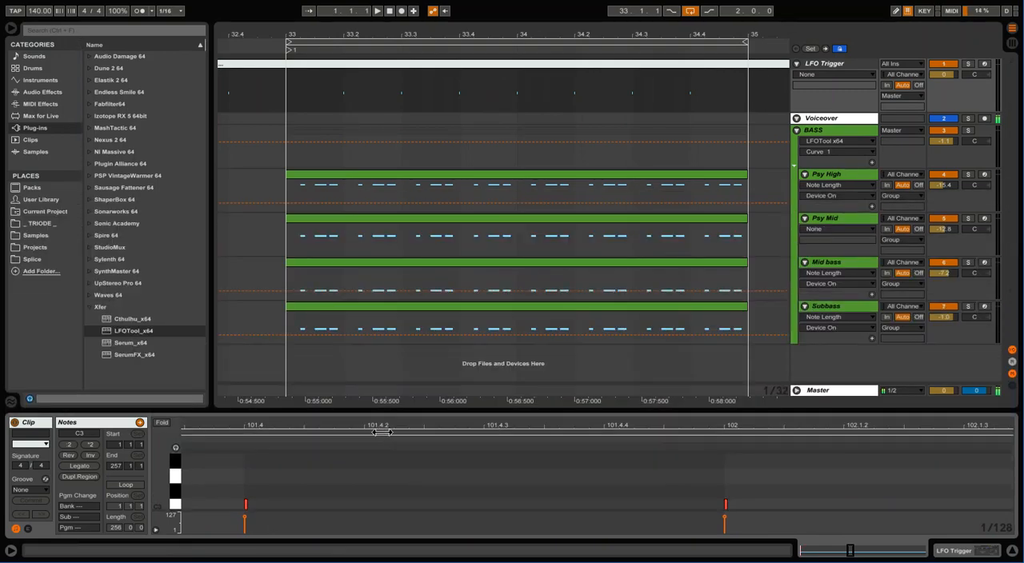
Route the LFO Trigger track's External Instrument MIDI output to the BASS group with 1-LFOTool x64 as the target
click(829, 64)
click(232, 441)
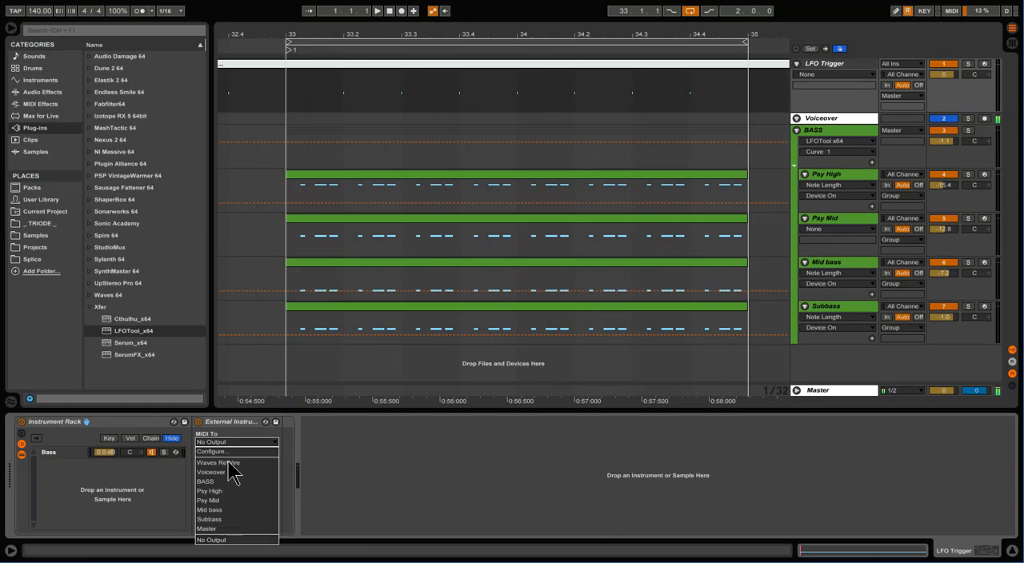
click(240, 487)
click(237, 453)
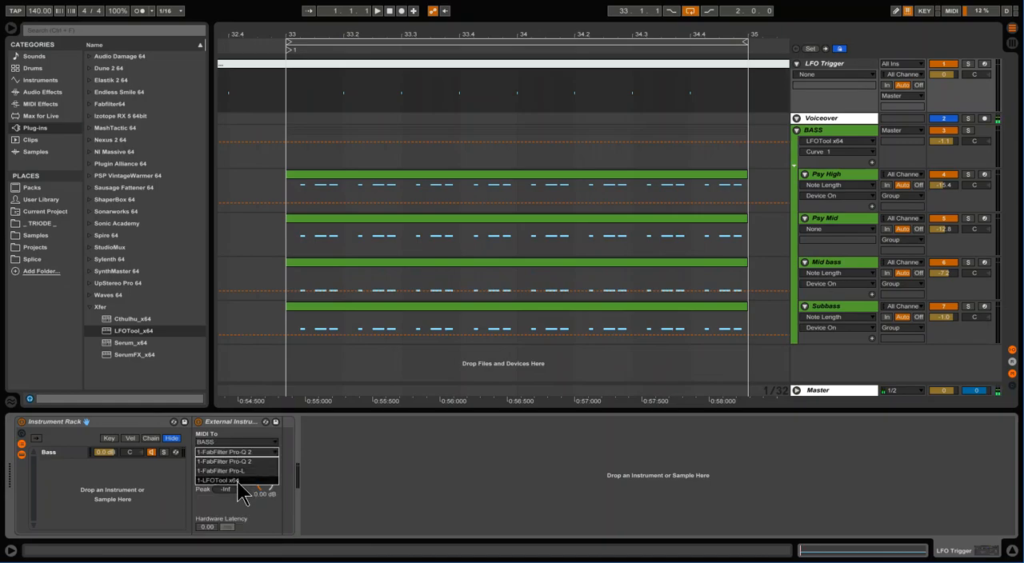
click(237, 480)
Compare the BASS group's effect chain with the LFO Trigger routing, and open the LFOTool window on the BASS group
click(817, 146)
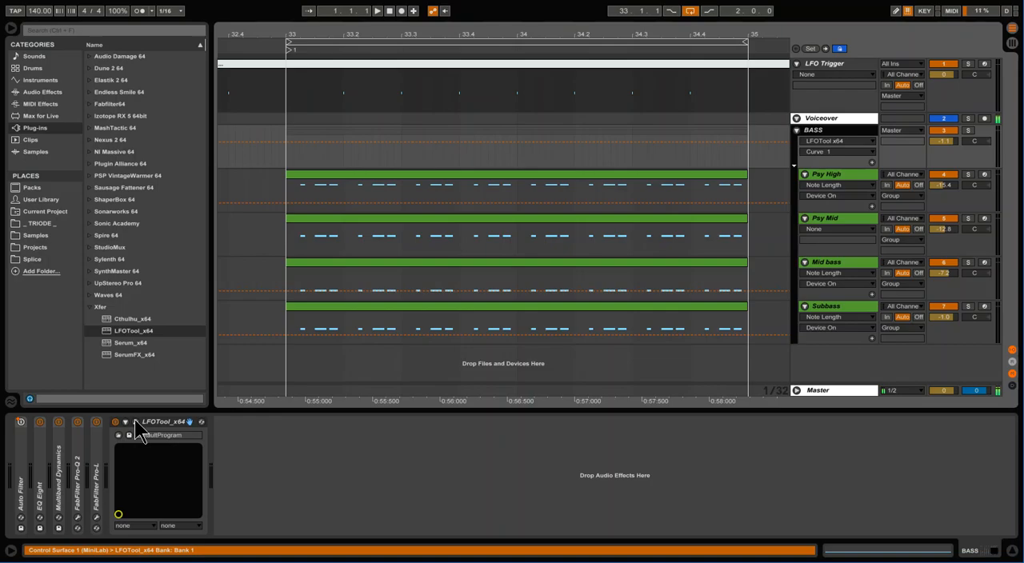
click(815, 64)
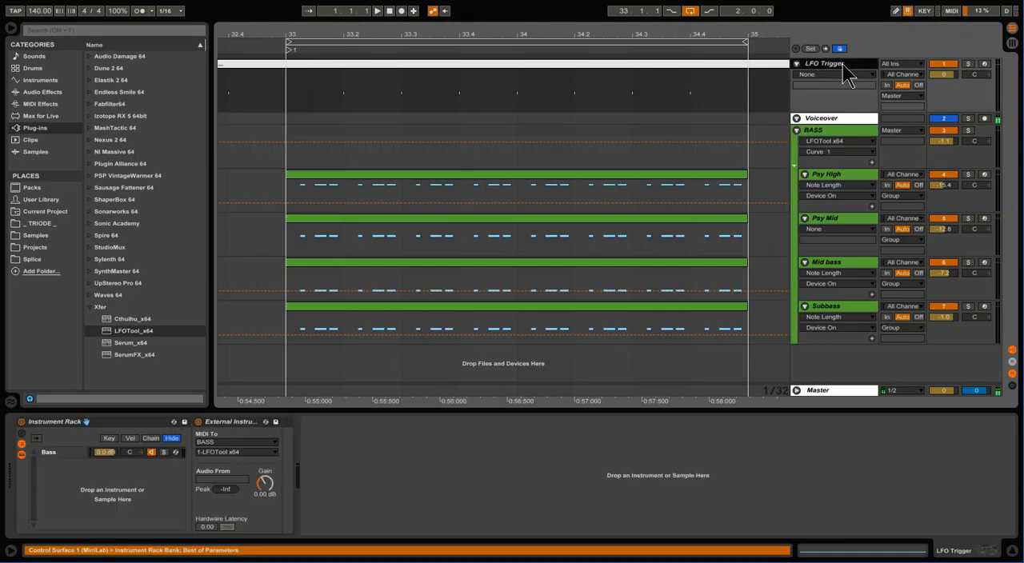
click(846, 146)
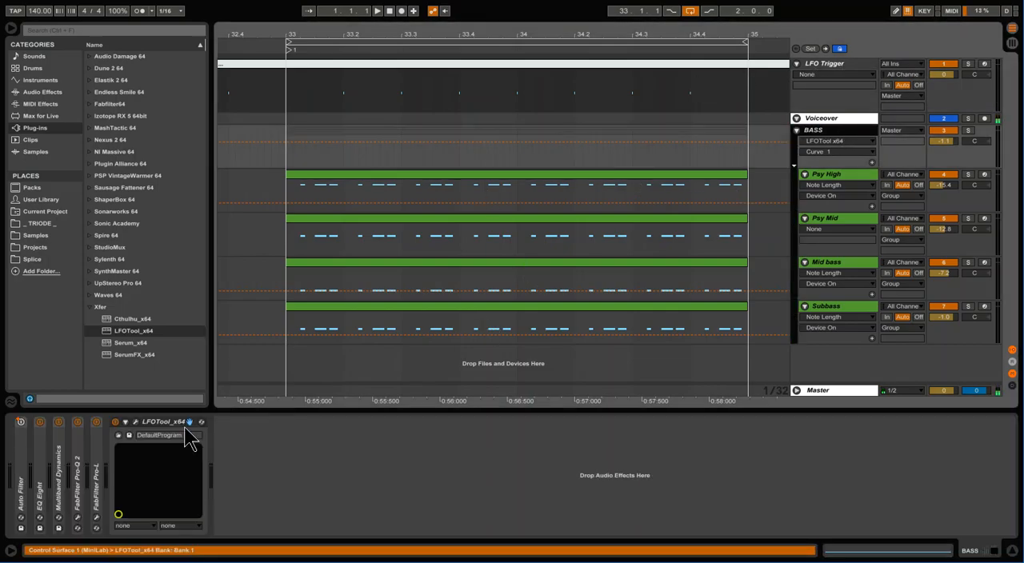
click(138, 432)
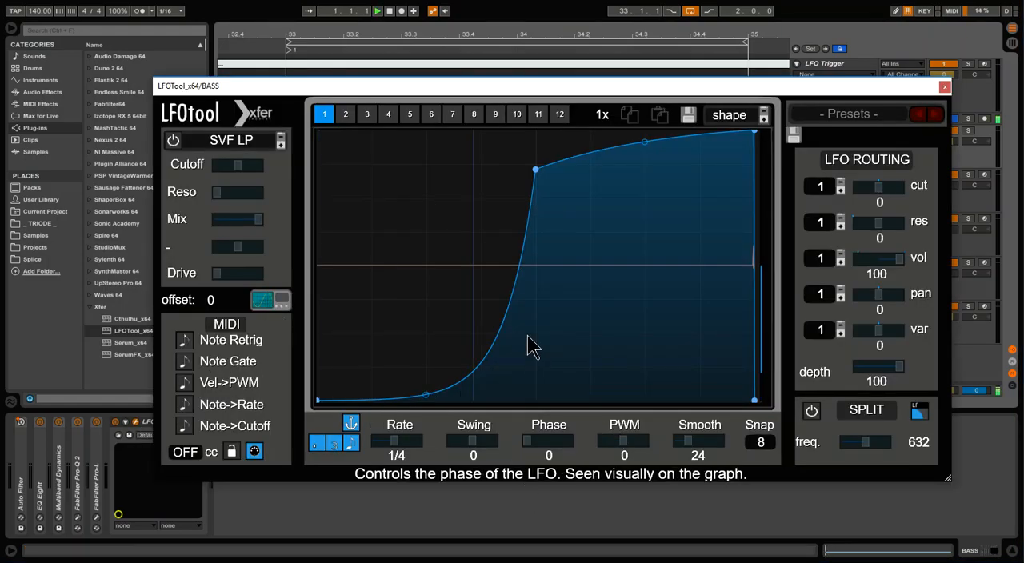
Play the bass with LFOTool open, enable Note Retrig, and reposition the plugin window
mouse_move(517, 88)
mouse_down()
mouse_move(509, 244)
mouse_move(513, 90)
mouse_up()
click(512, 178)
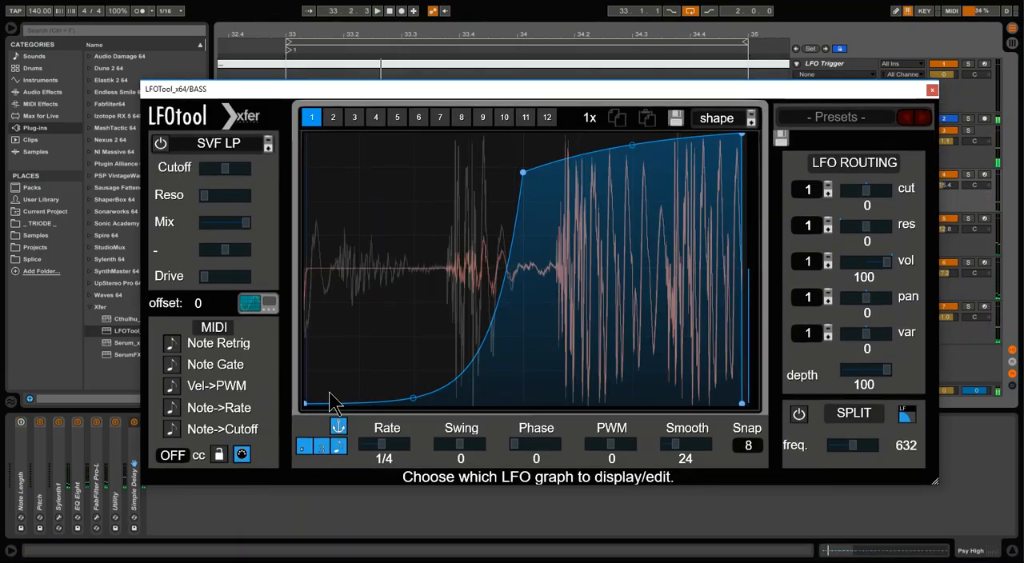
click(172, 343)
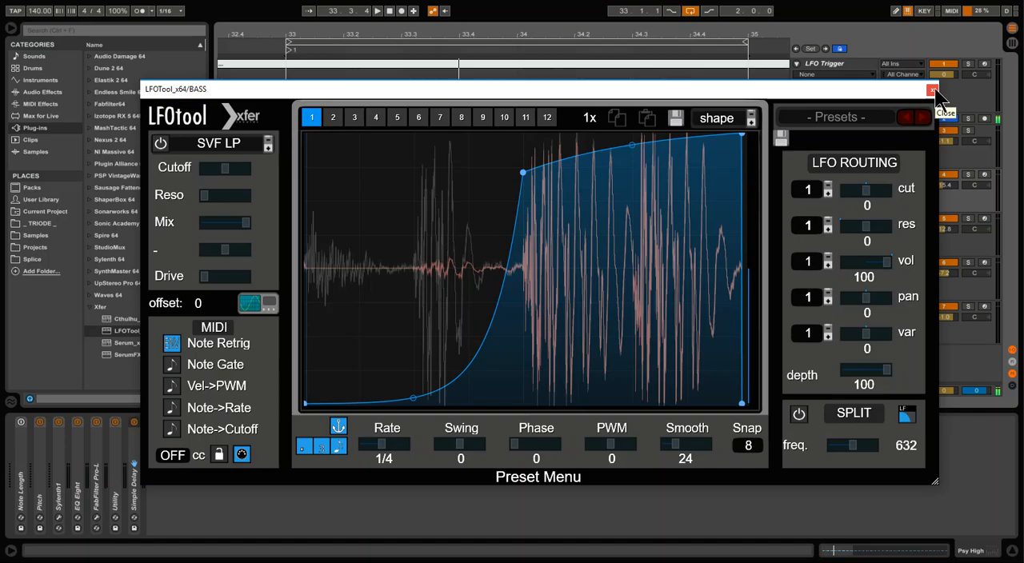
drag(758, 81, 752, 48)
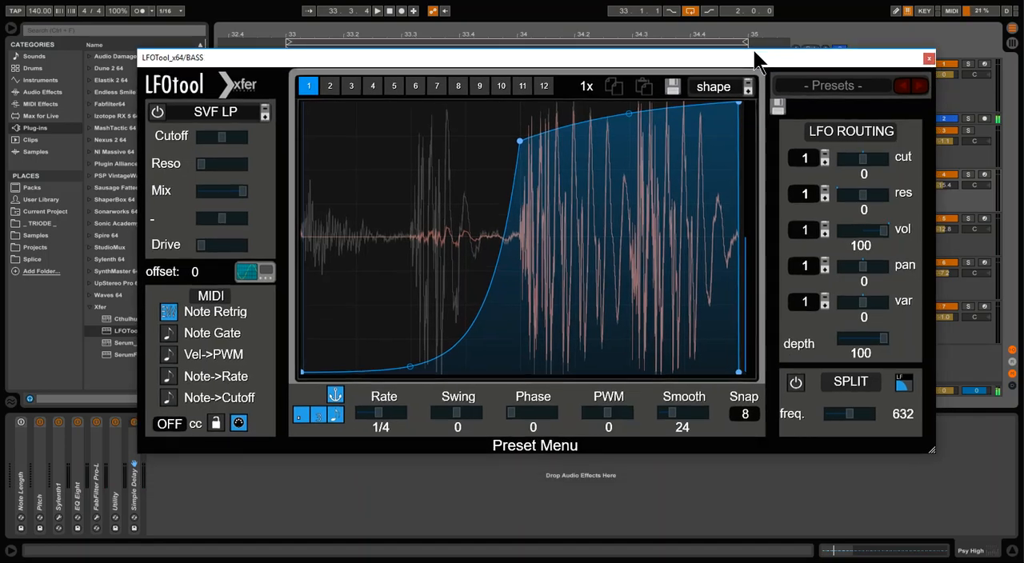